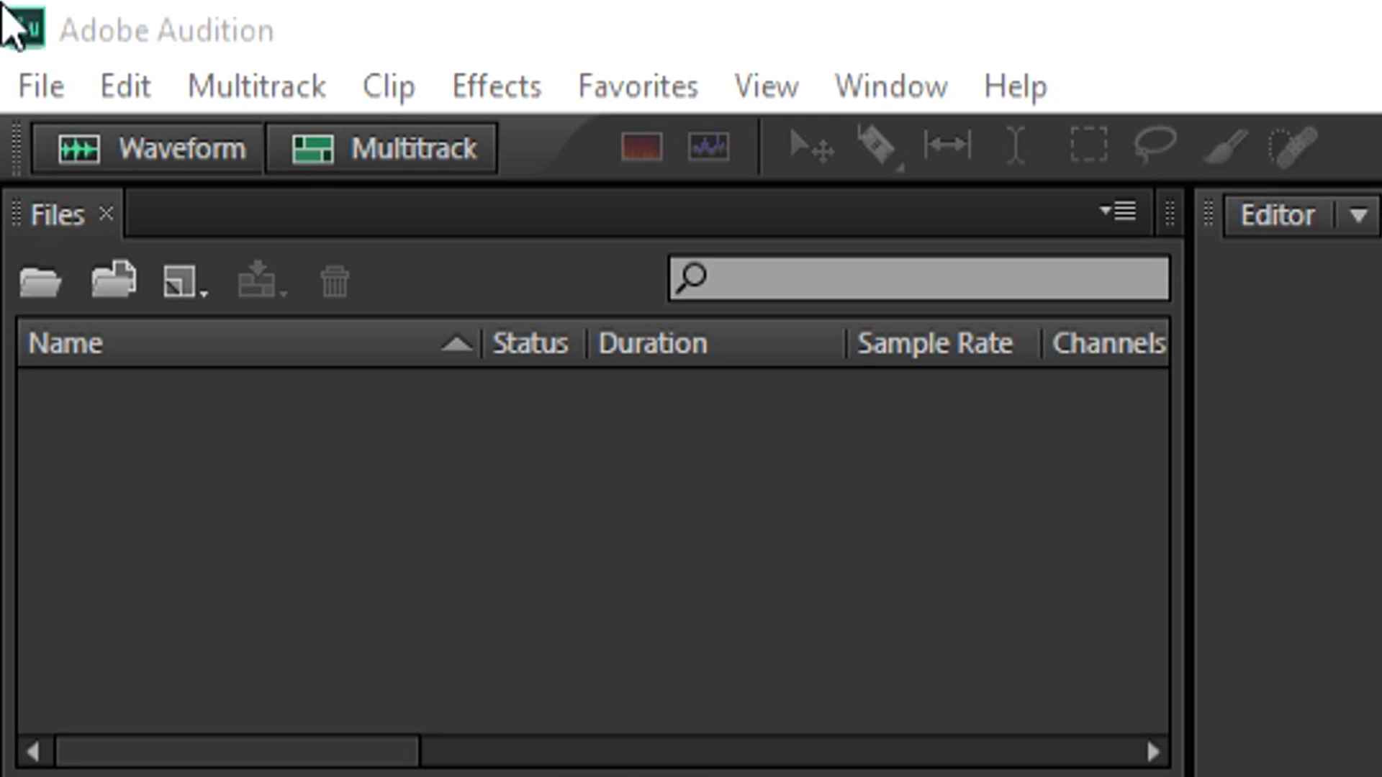
- Create a new multitrack session named 'test' from the File > New menu
click(45, 87)
mouse_move(308, 148)
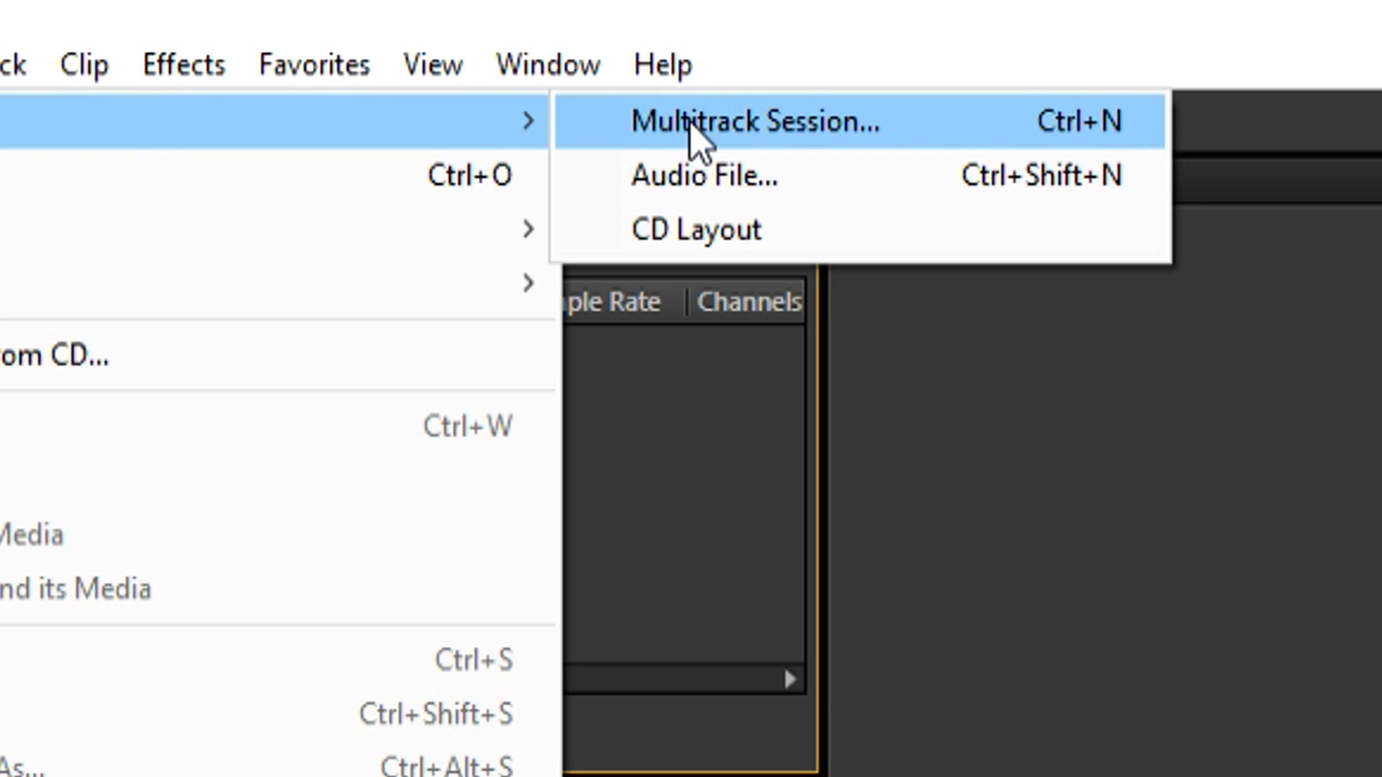
click(295, 43)
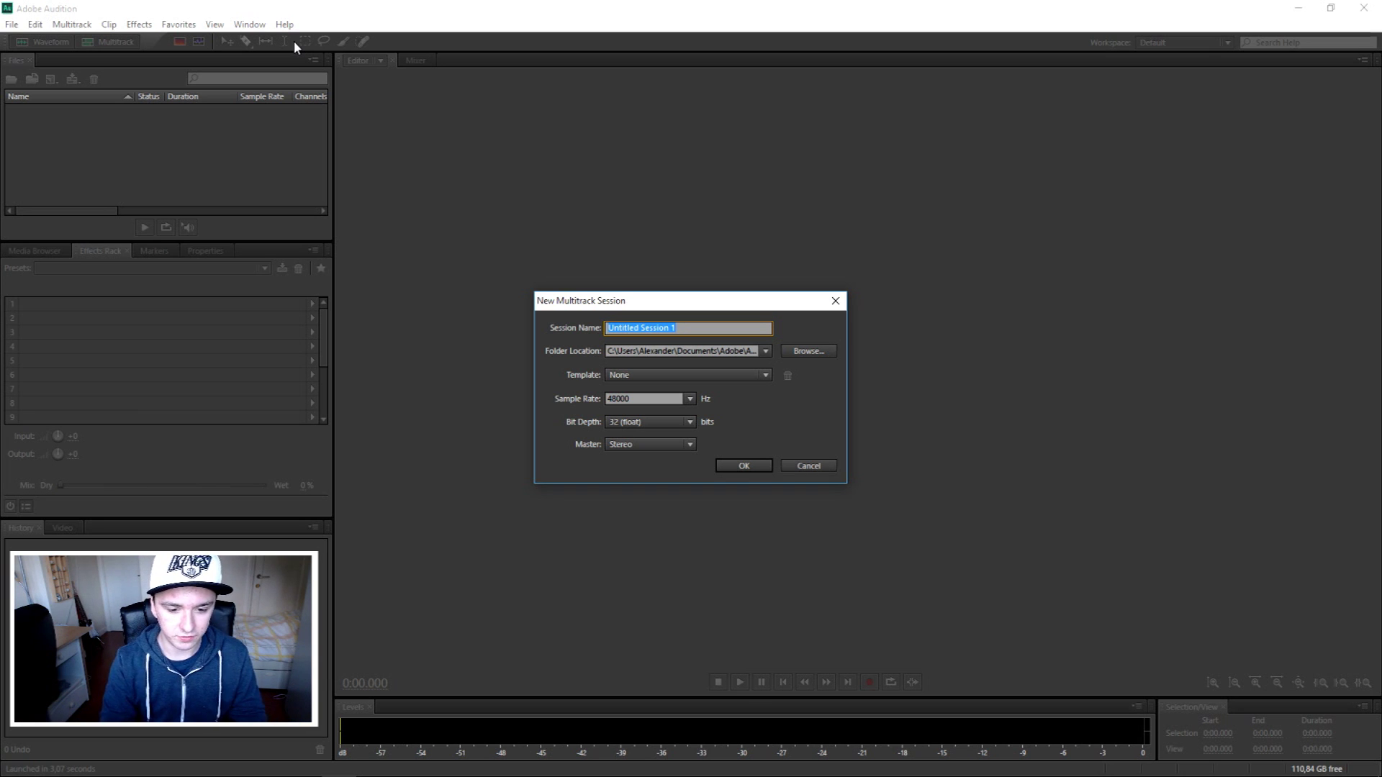
text(test)
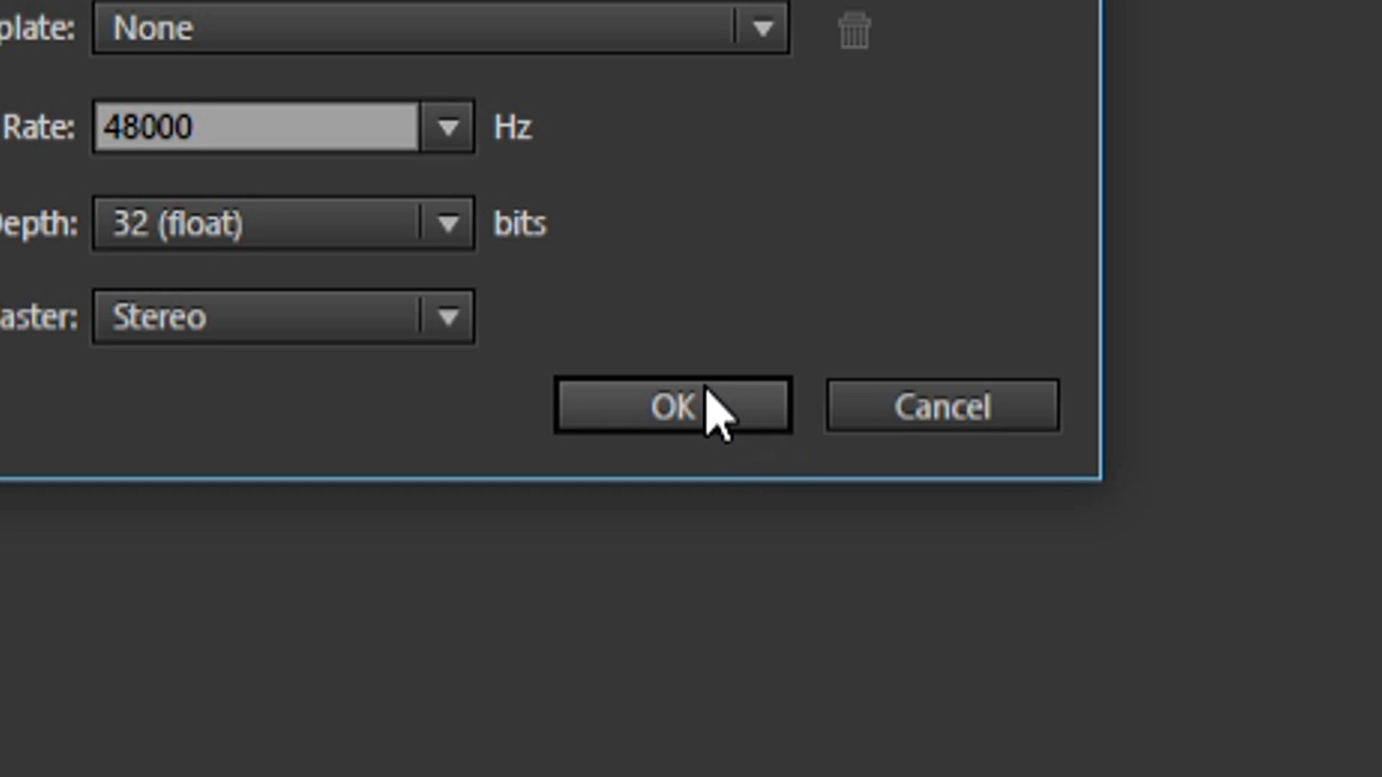
click(752, 465)
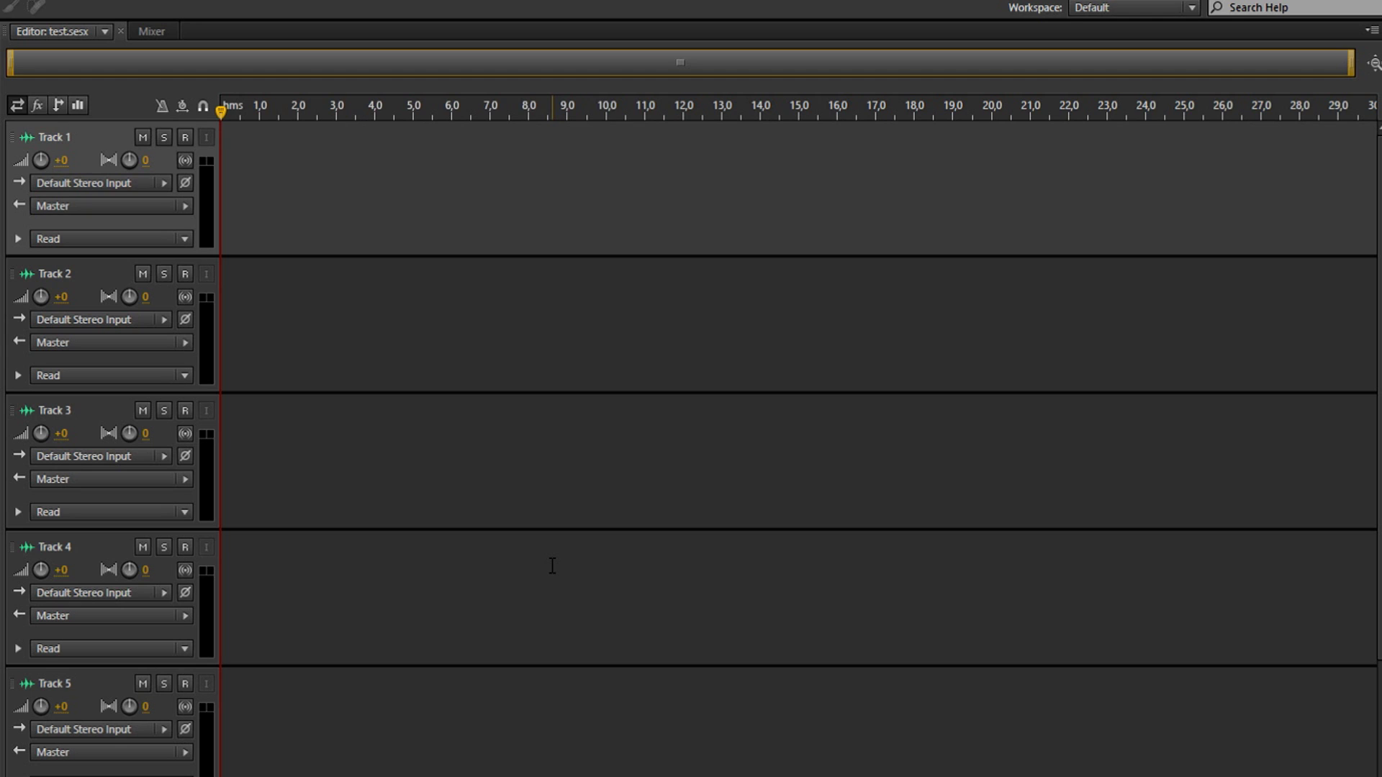
click(304, 200)
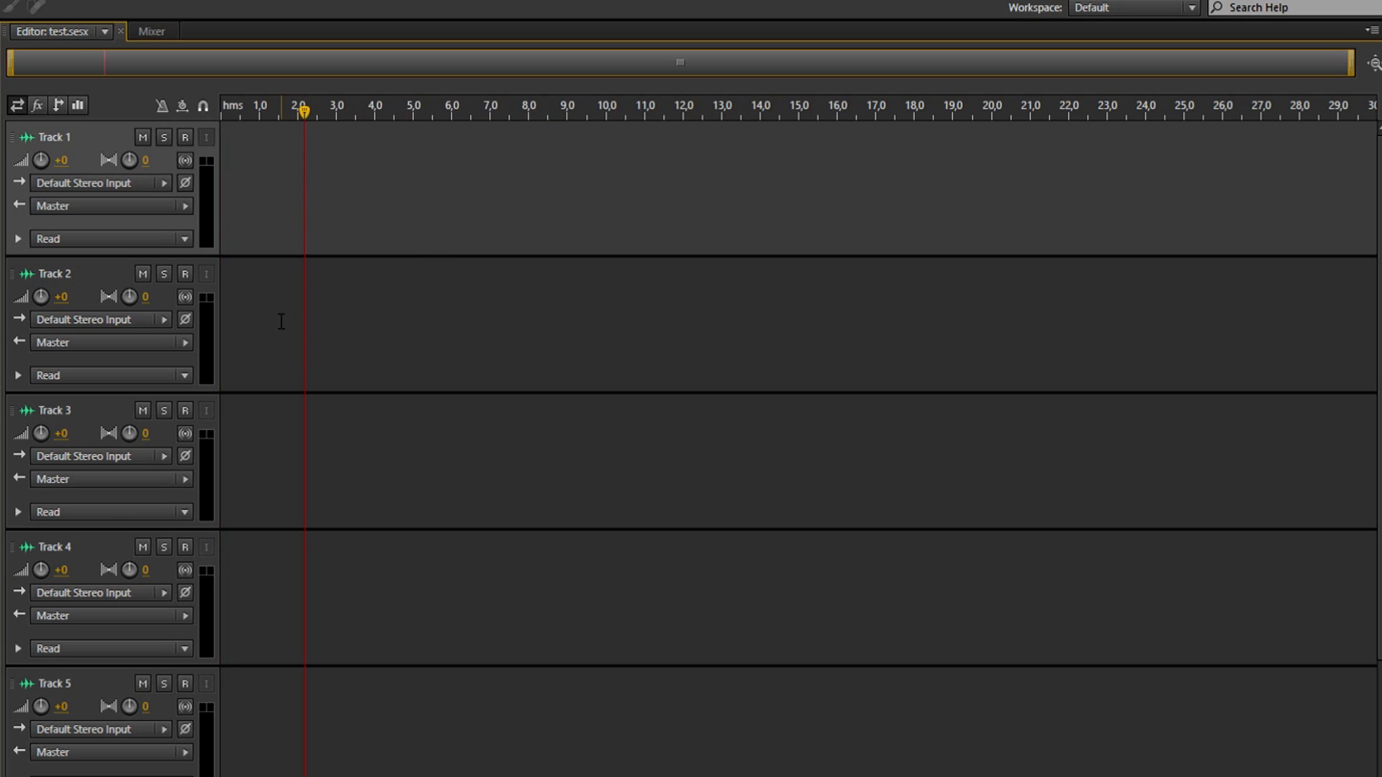
click(281, 322)
click(316, 468)
click(334, 191)
click(375, 326)
click(375, 461)
click(403, 326)
click(405, 190)
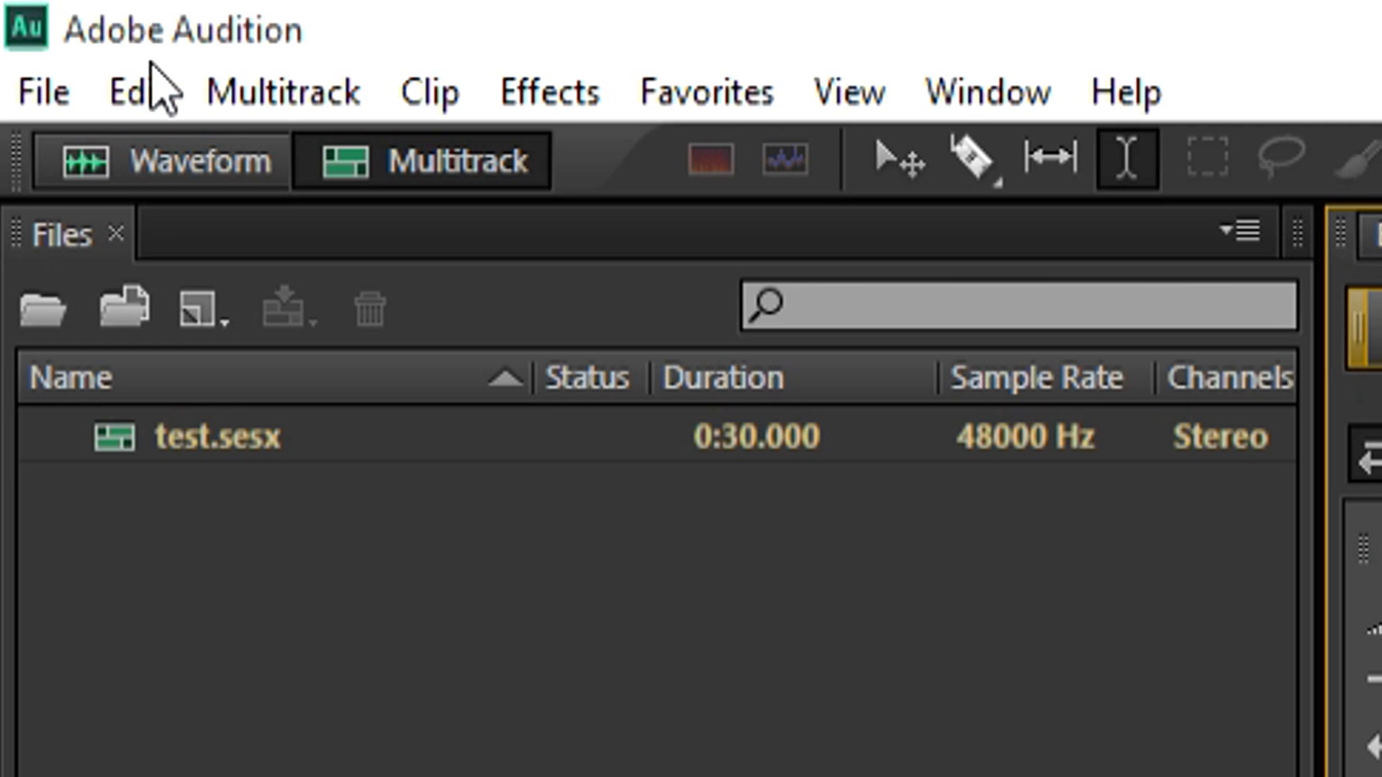
- In Audio Hardware preferences, set Default Input to Samson C01U Pro Mic and Default Output to Realtek speakers
click(36, 23)
mouse_move(460, 497)
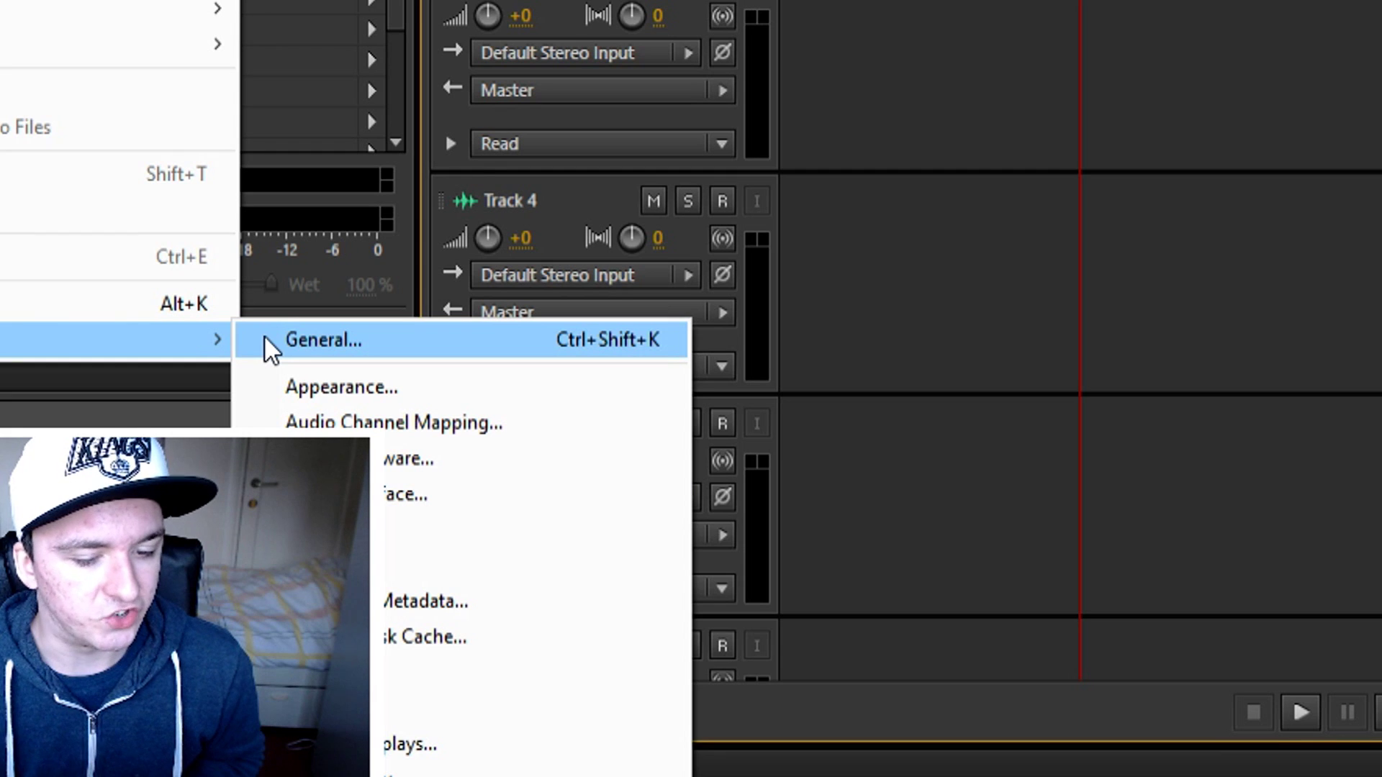
click(591, 500)
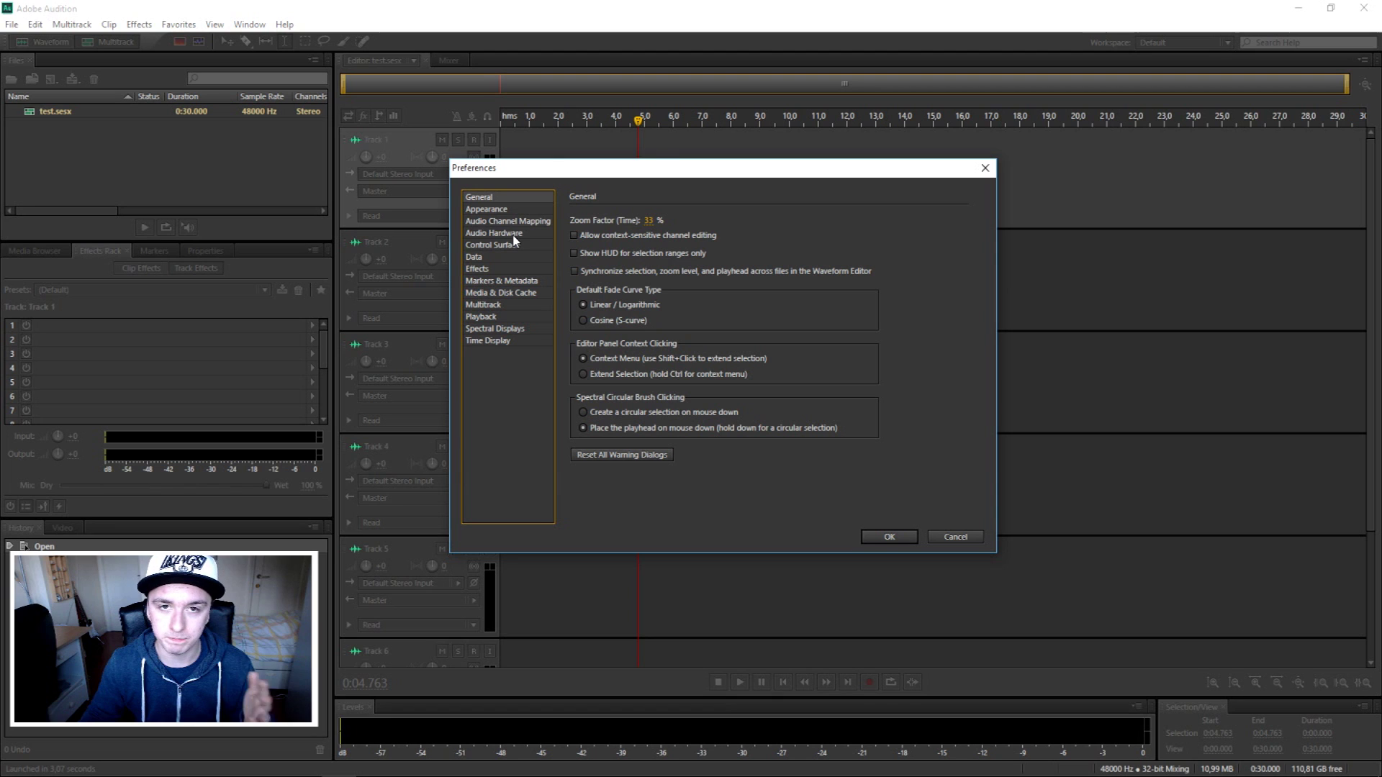
click(514, 236)
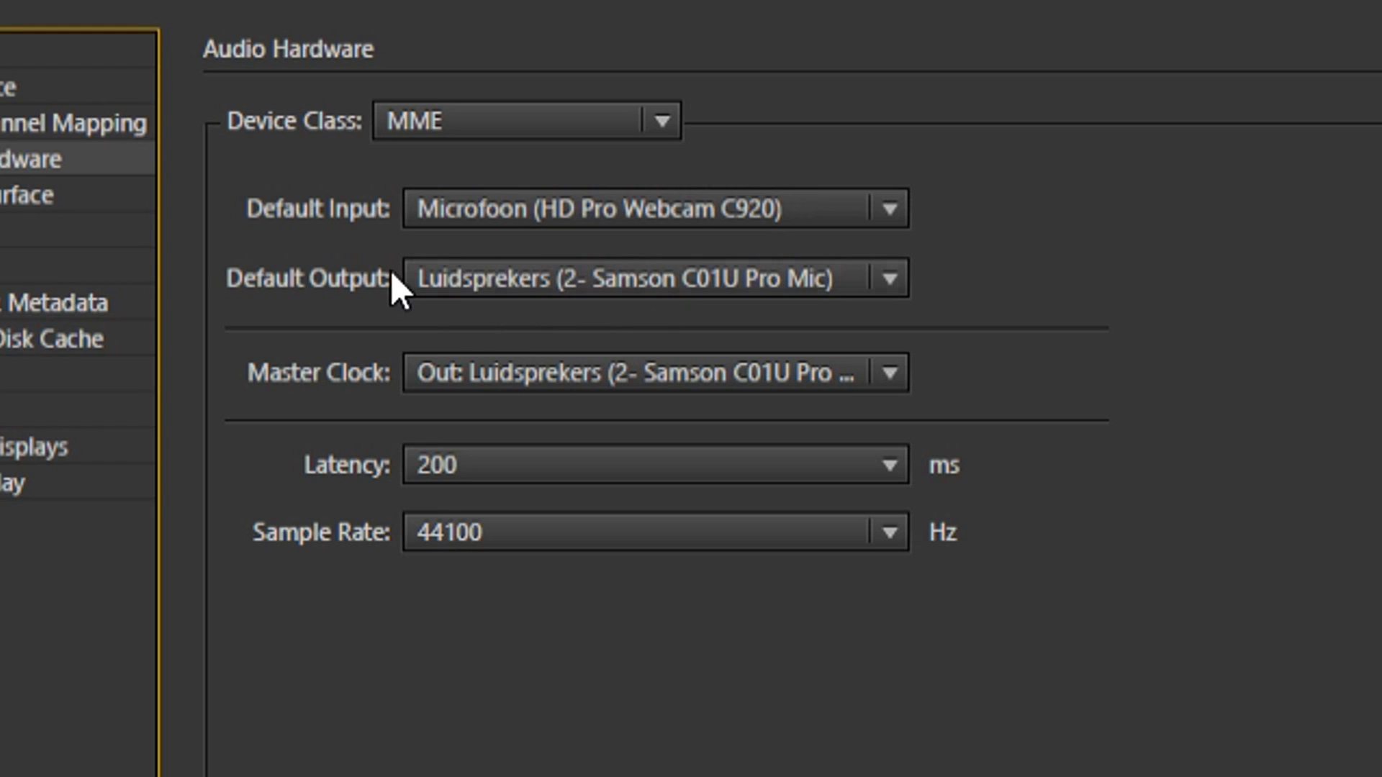
click(600, 208)
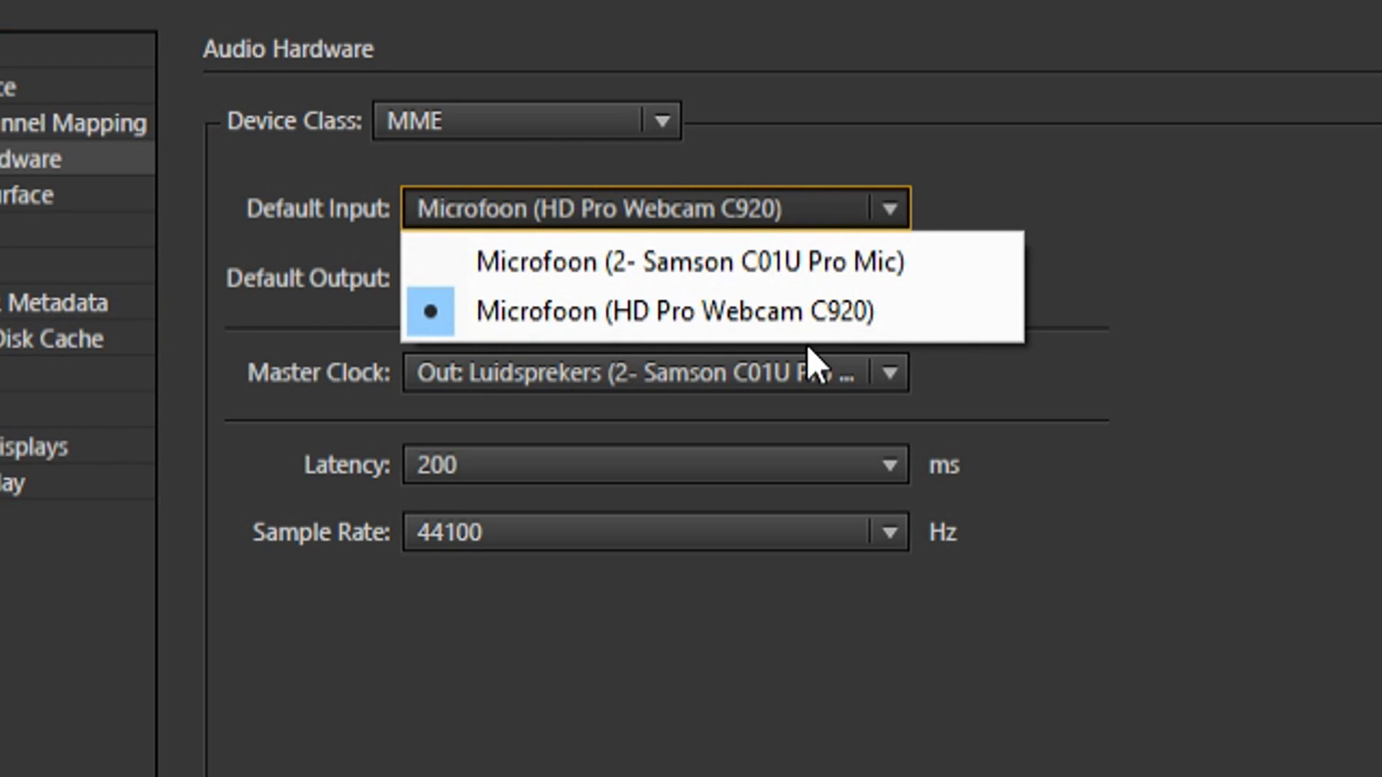
click(796, 270)
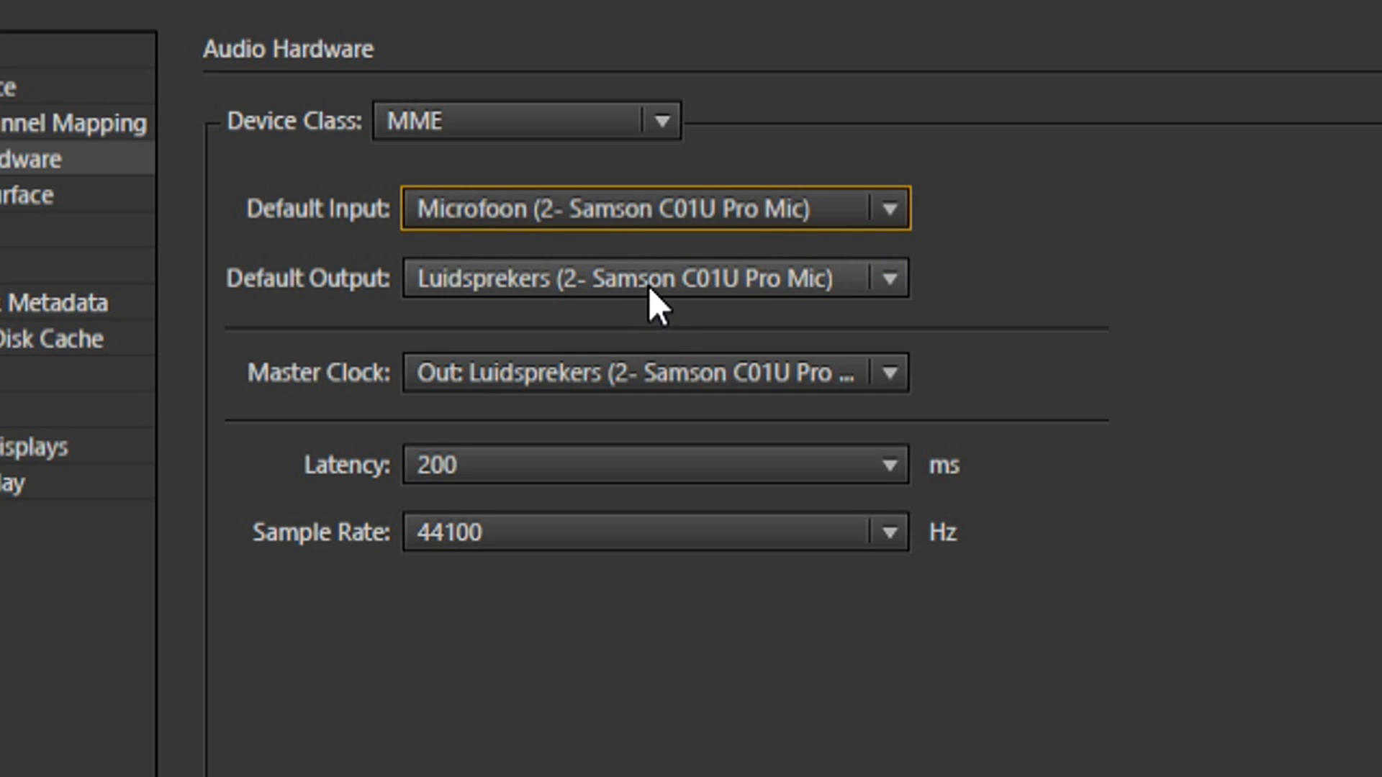
click(648, 285)
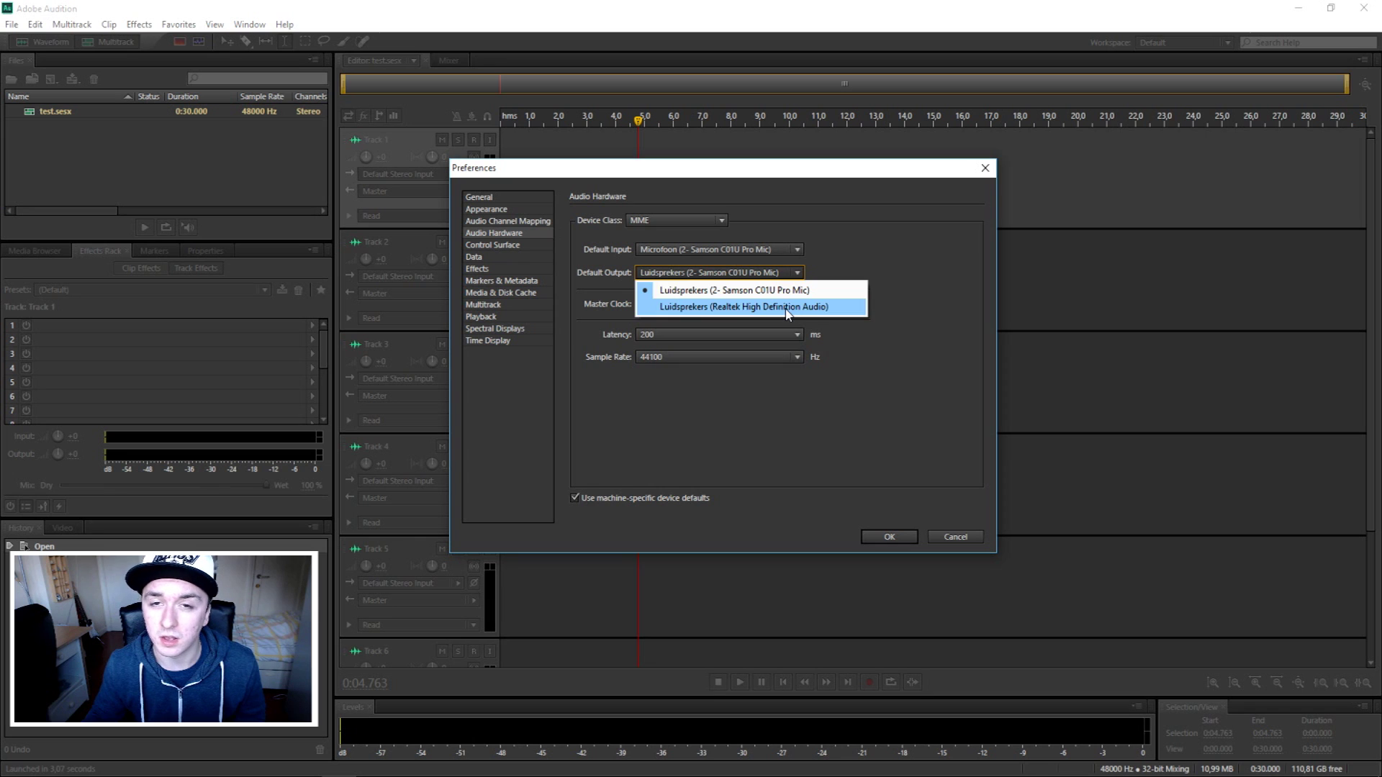
click(896, 390)
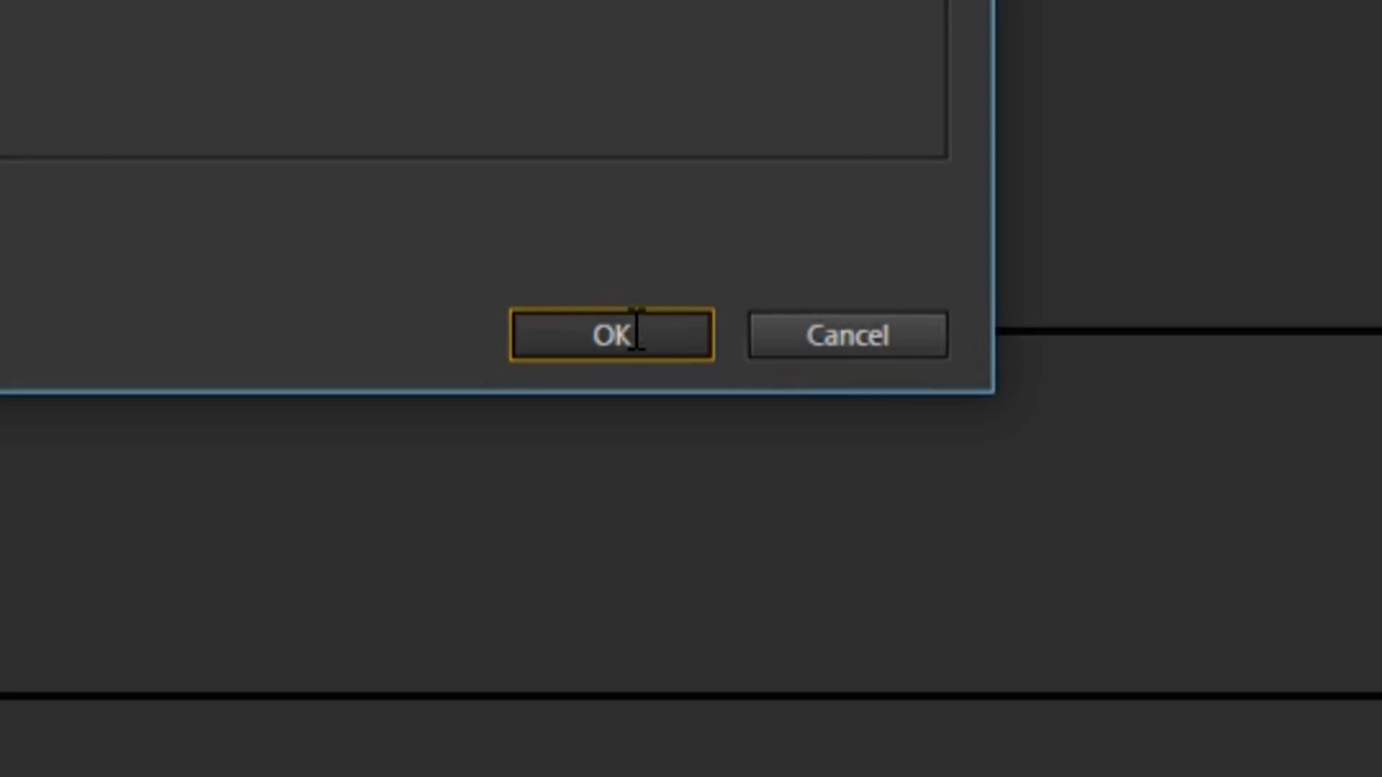
click(636, 333)
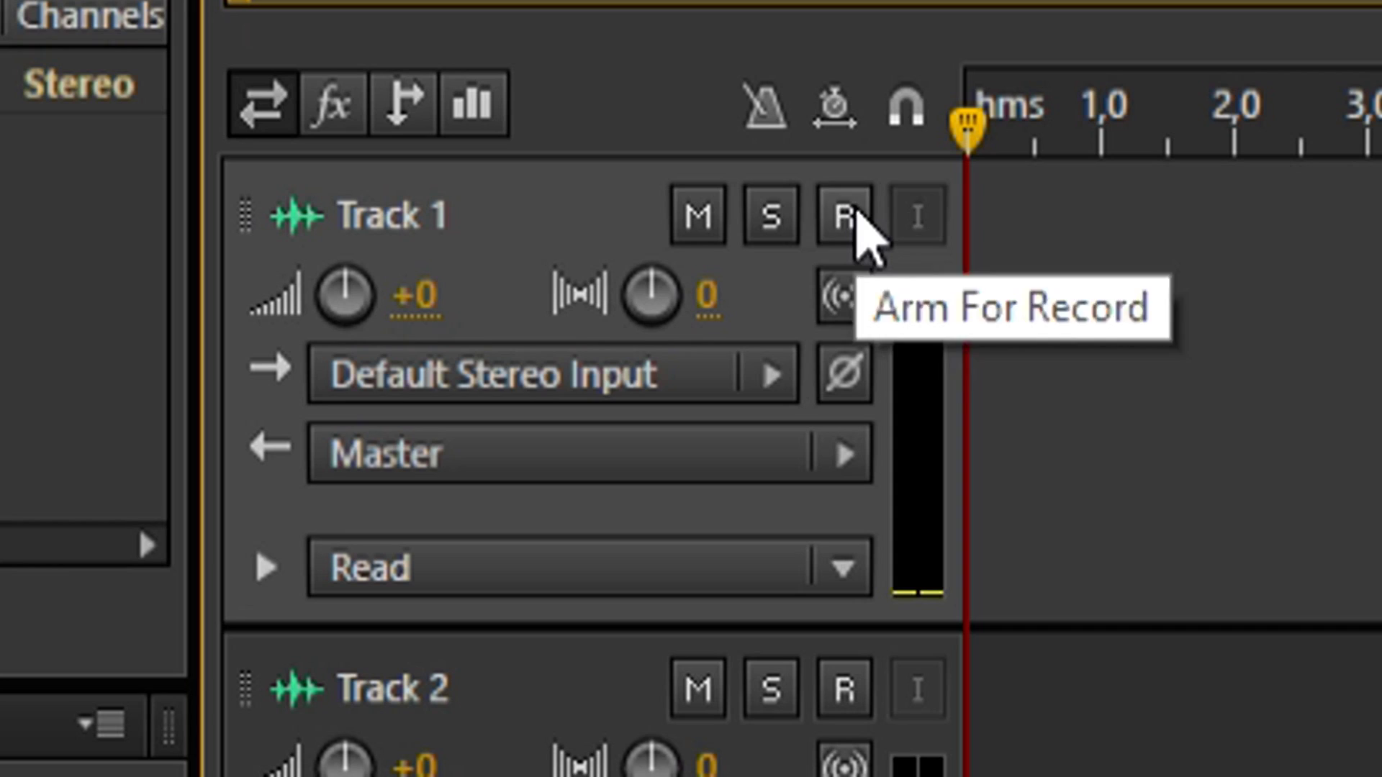
- Arm Track 1 for recording with its R button
click(858, 211)
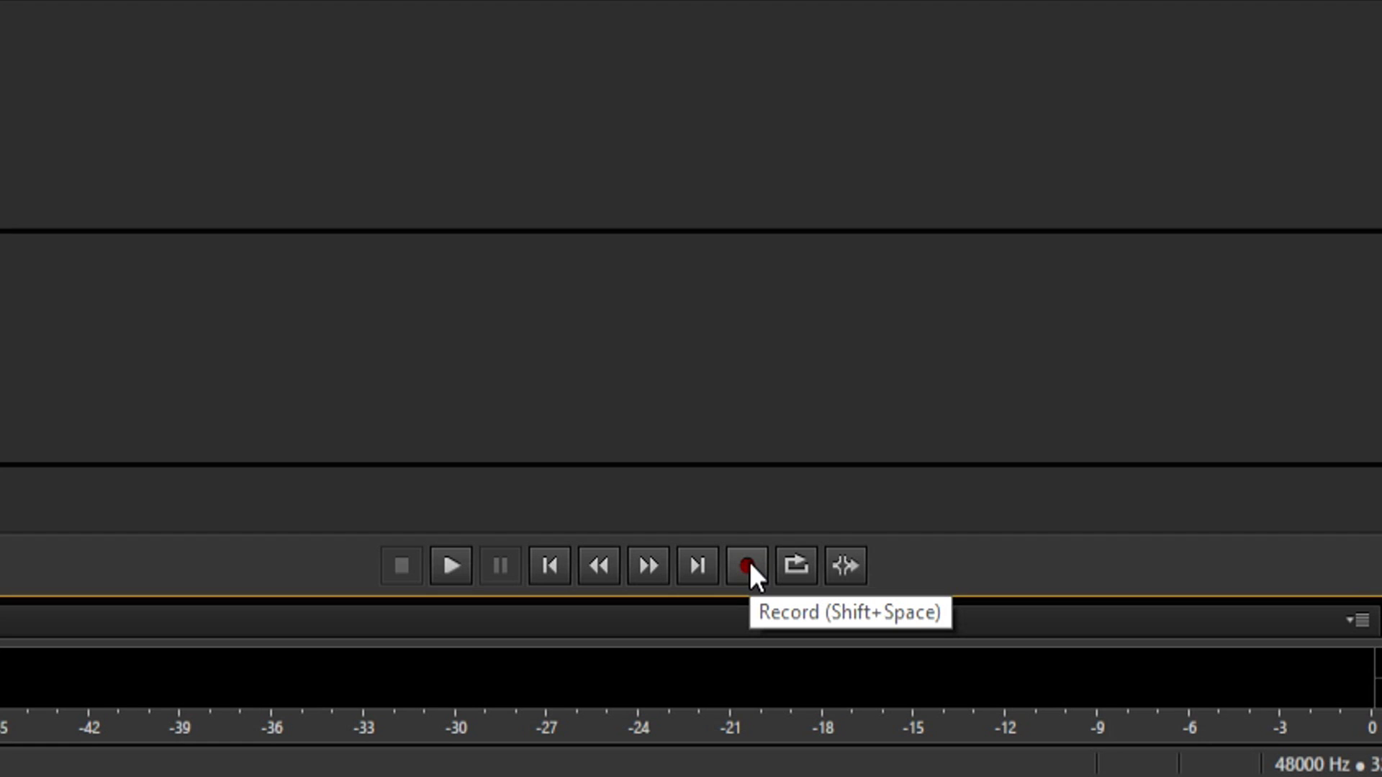
- Record a voice take of about 33 seconds onto Track 1, then stop
click(749, 563)
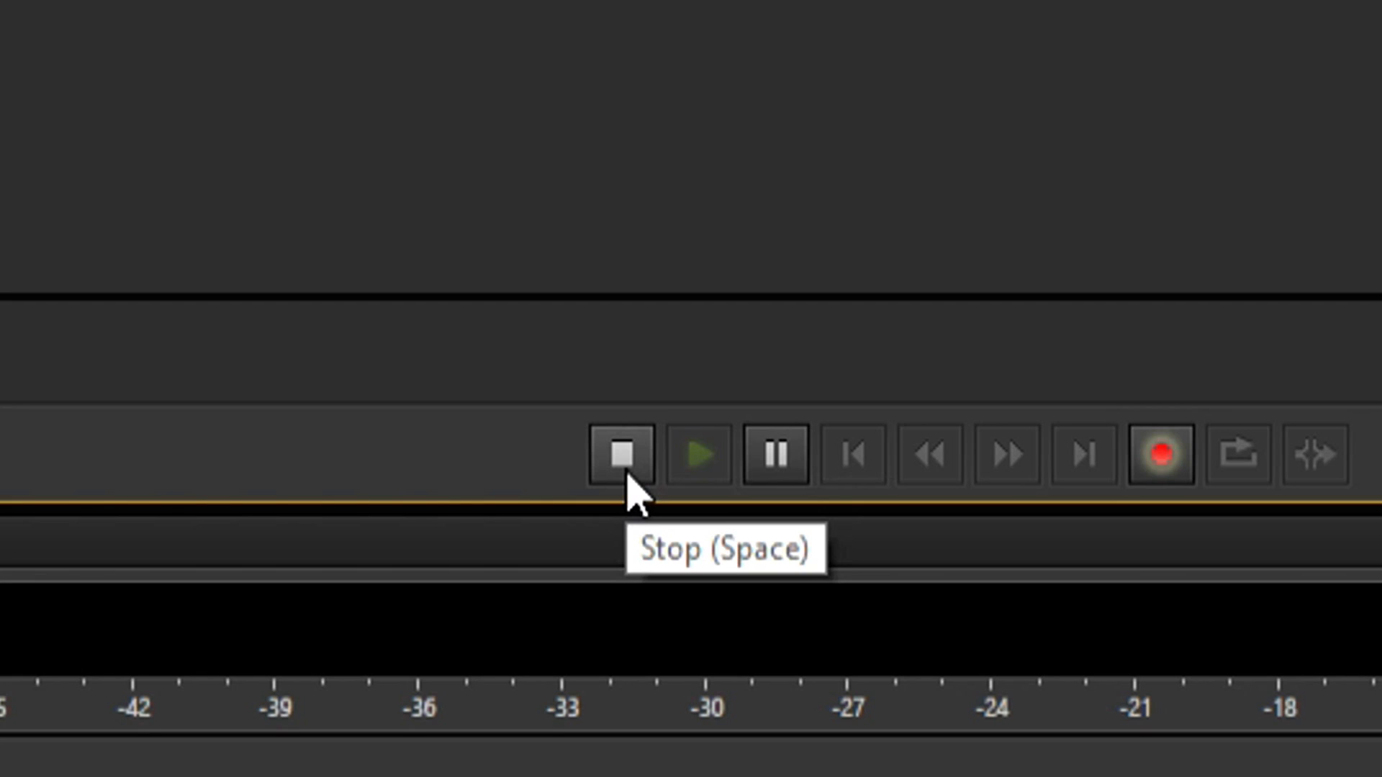
click(627, 475)
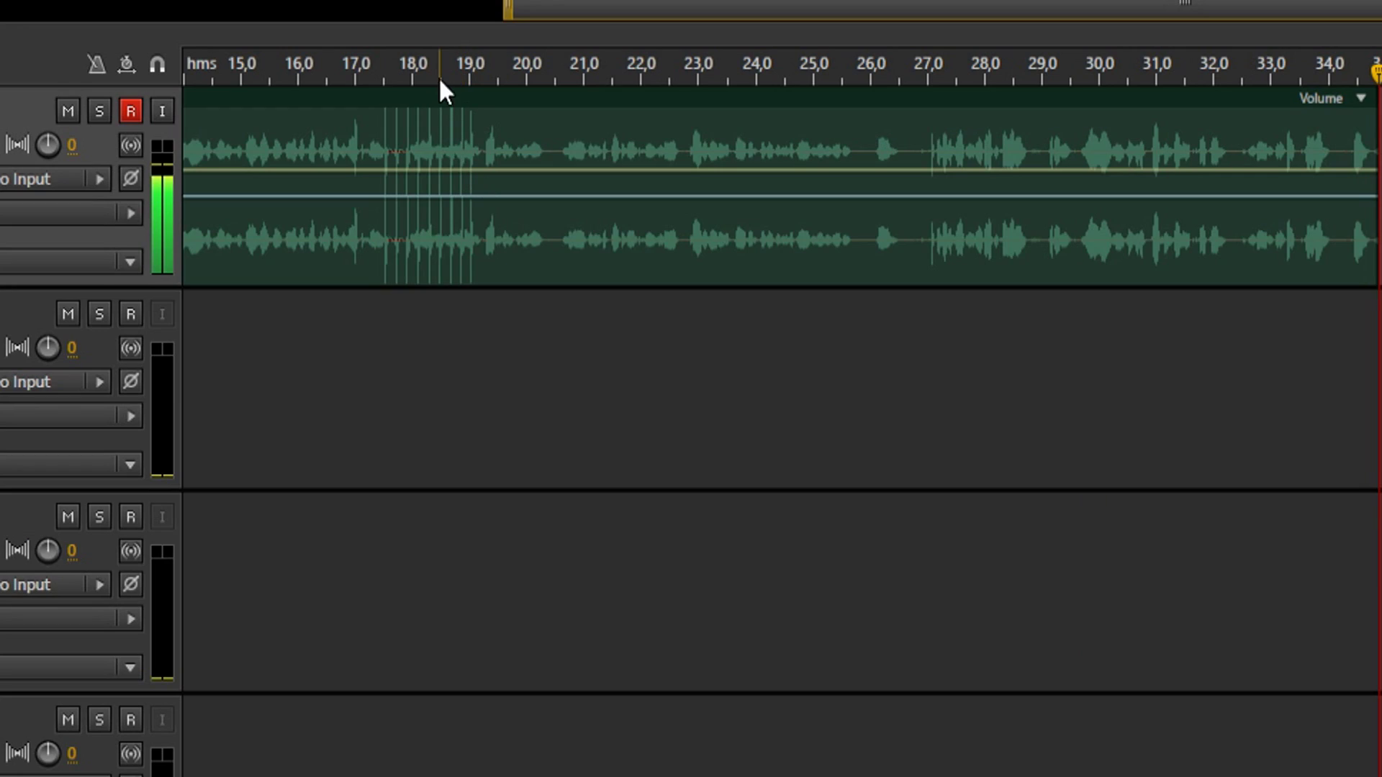
- Move clip Track 1_001 to the start of Track 1 and preview it from 0:00
click(631, 129)
drag(957, 119, 225, 113)
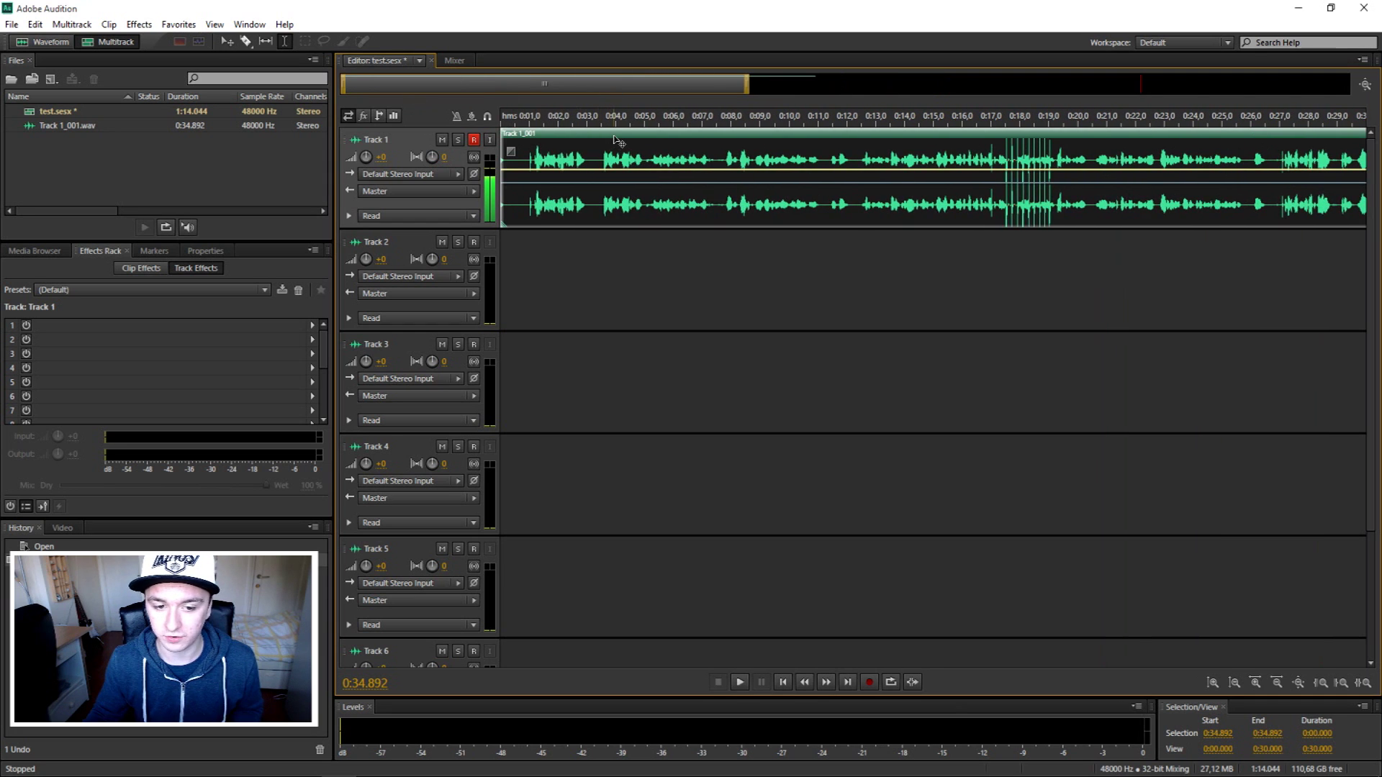
click(526, 119)
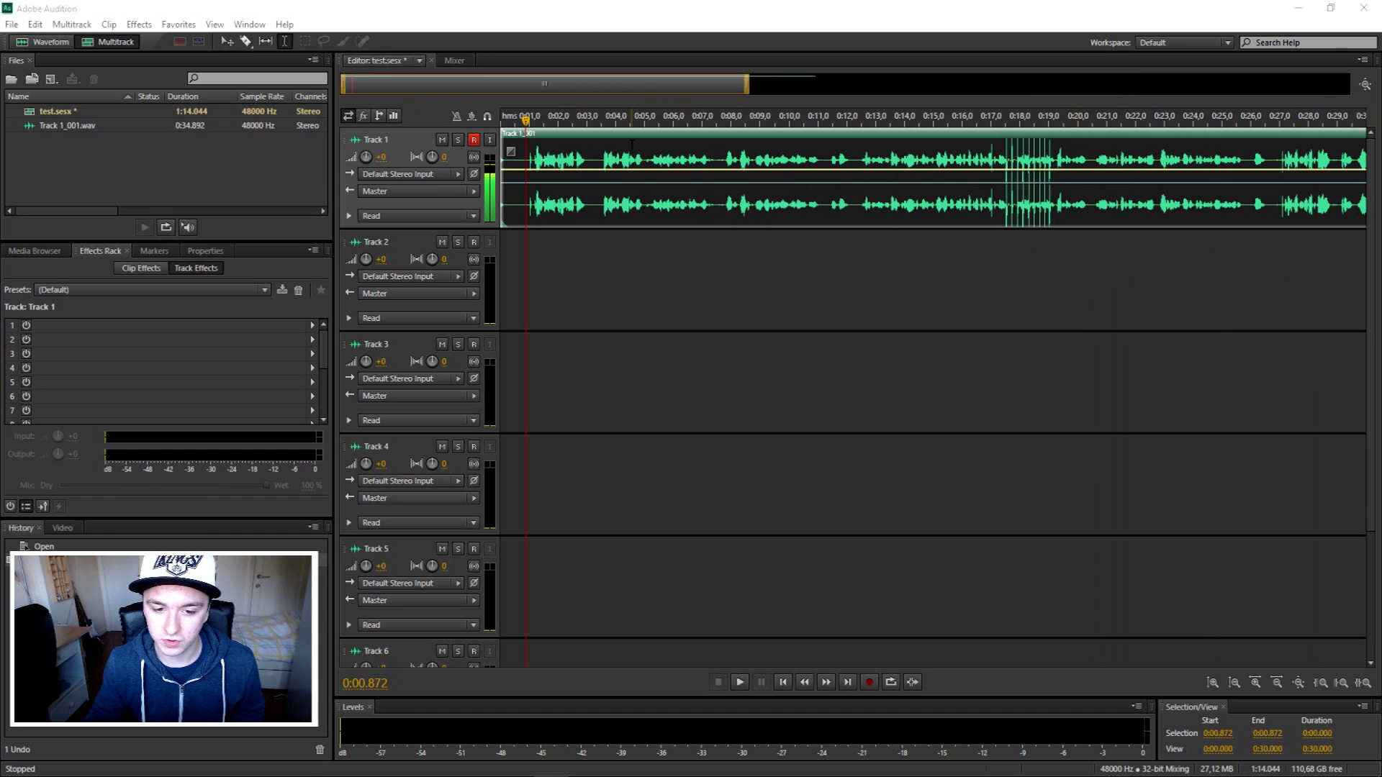
click(595, 141)
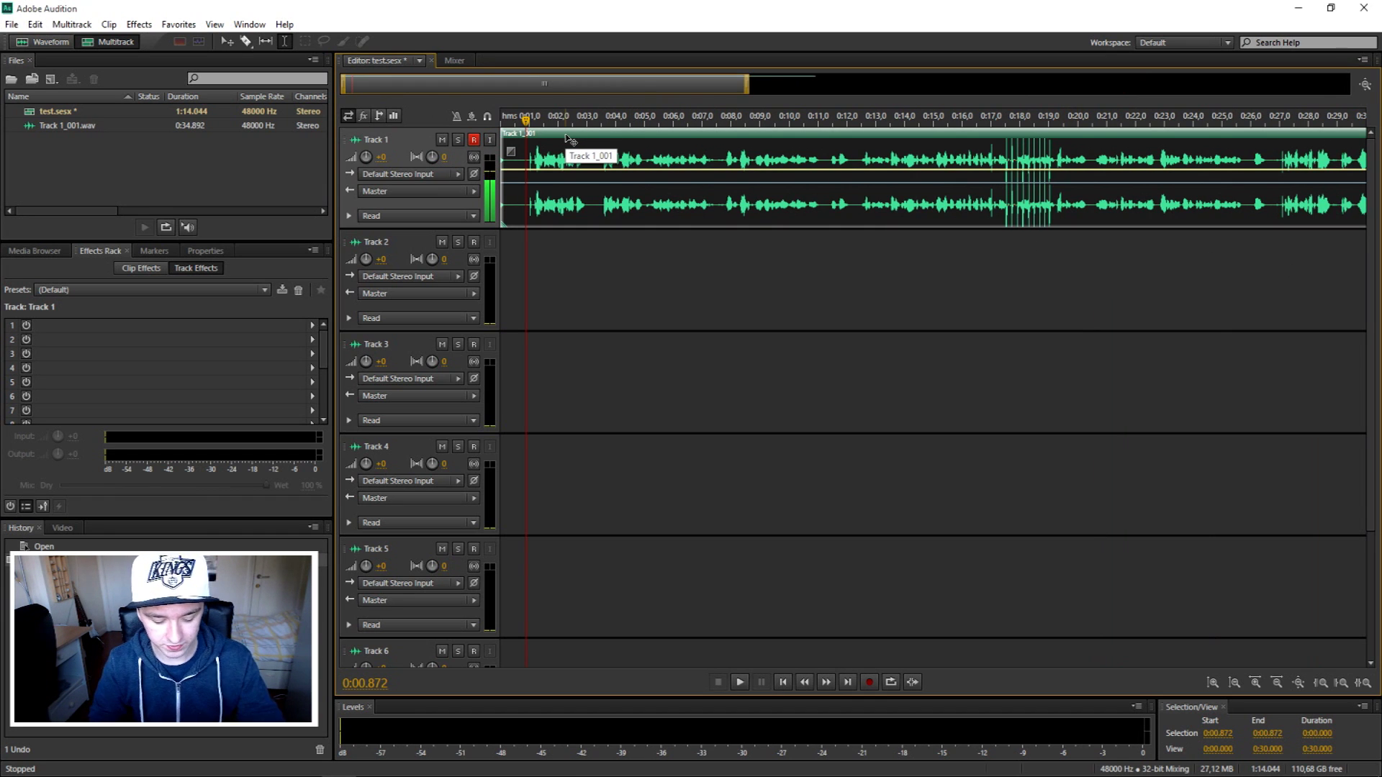
key(space)
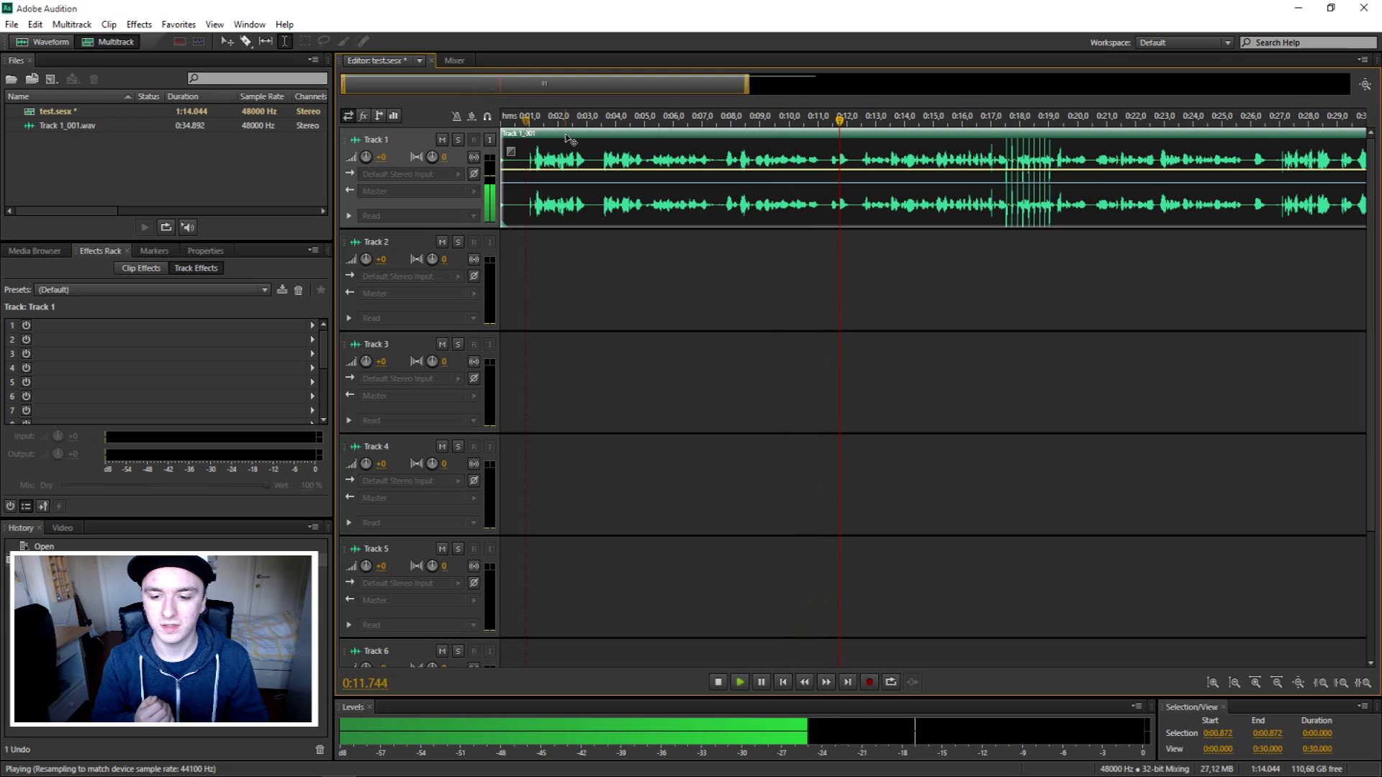
key(space)
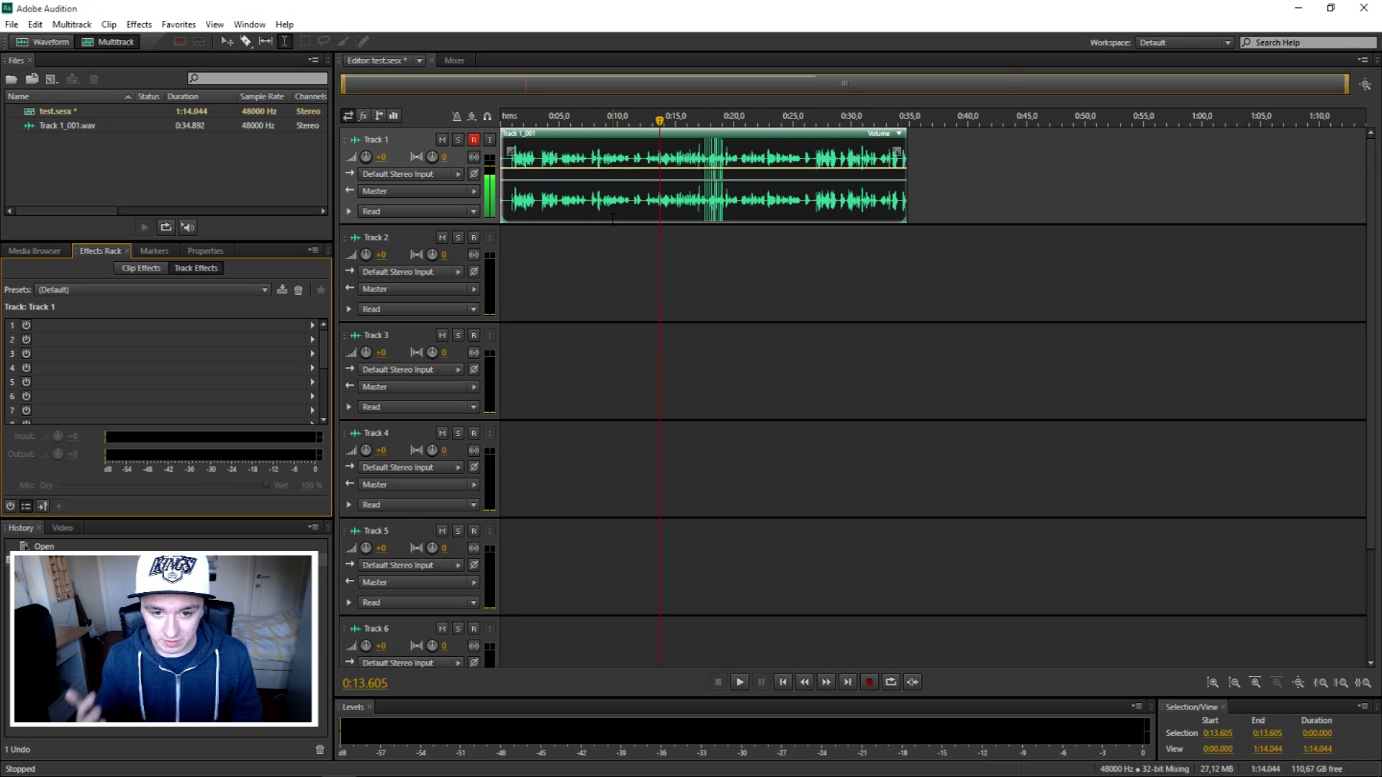
scroll(625, 210, up, 3)
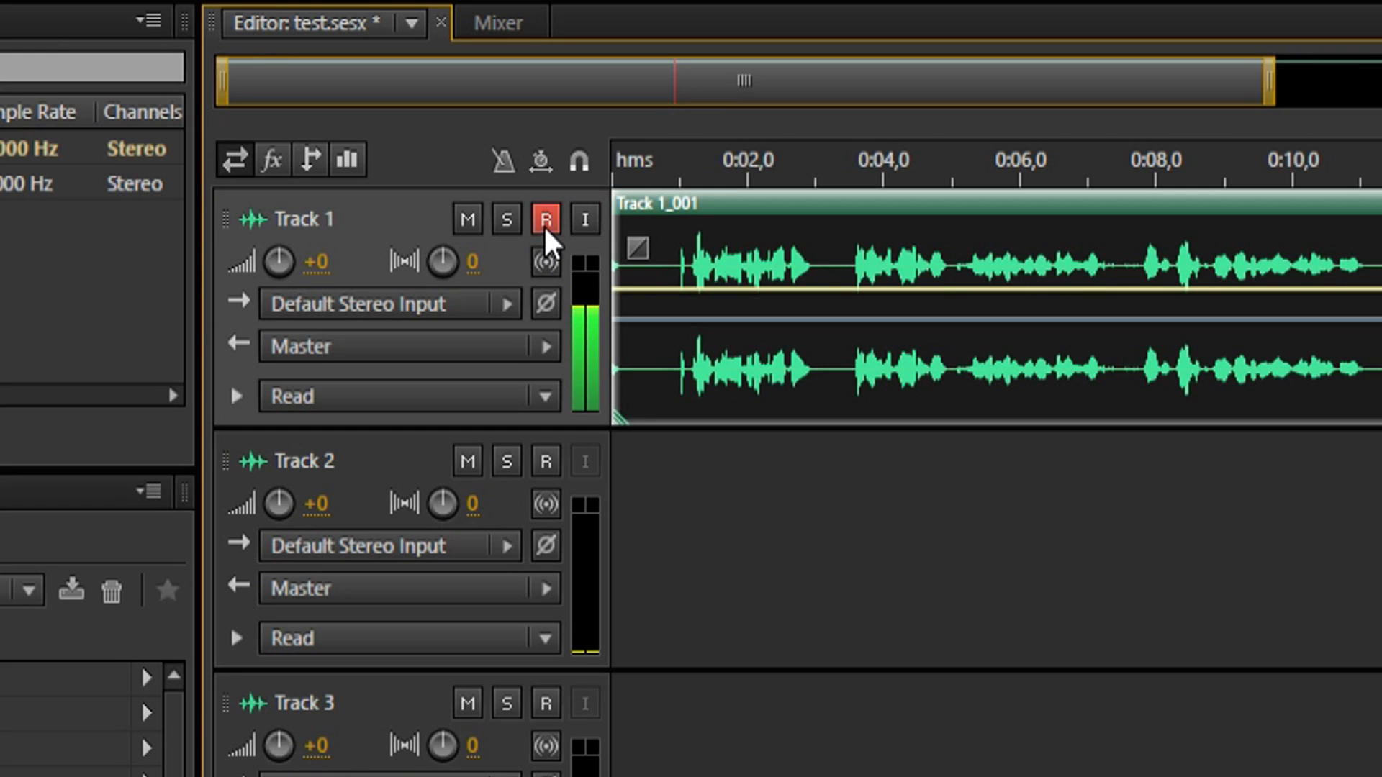
click(473, 139)
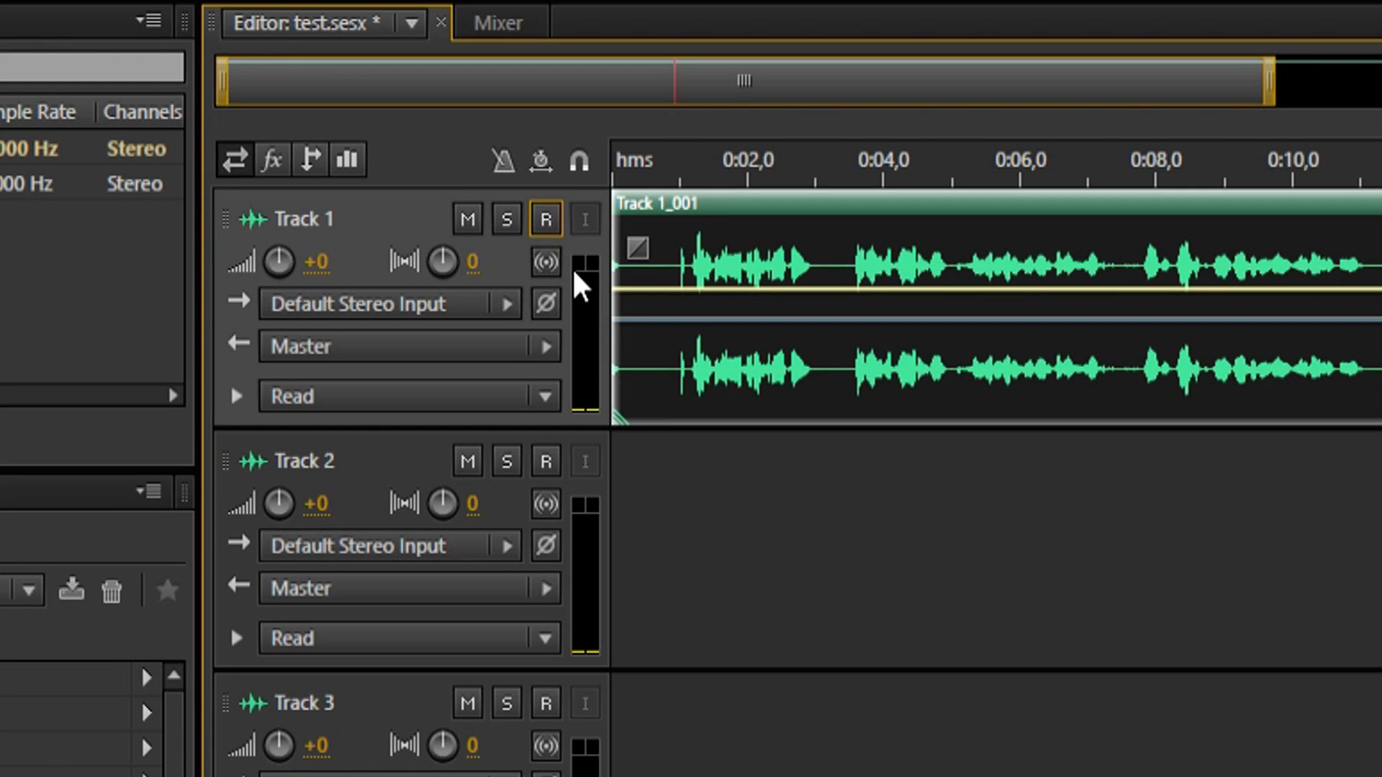
click(544, 218)
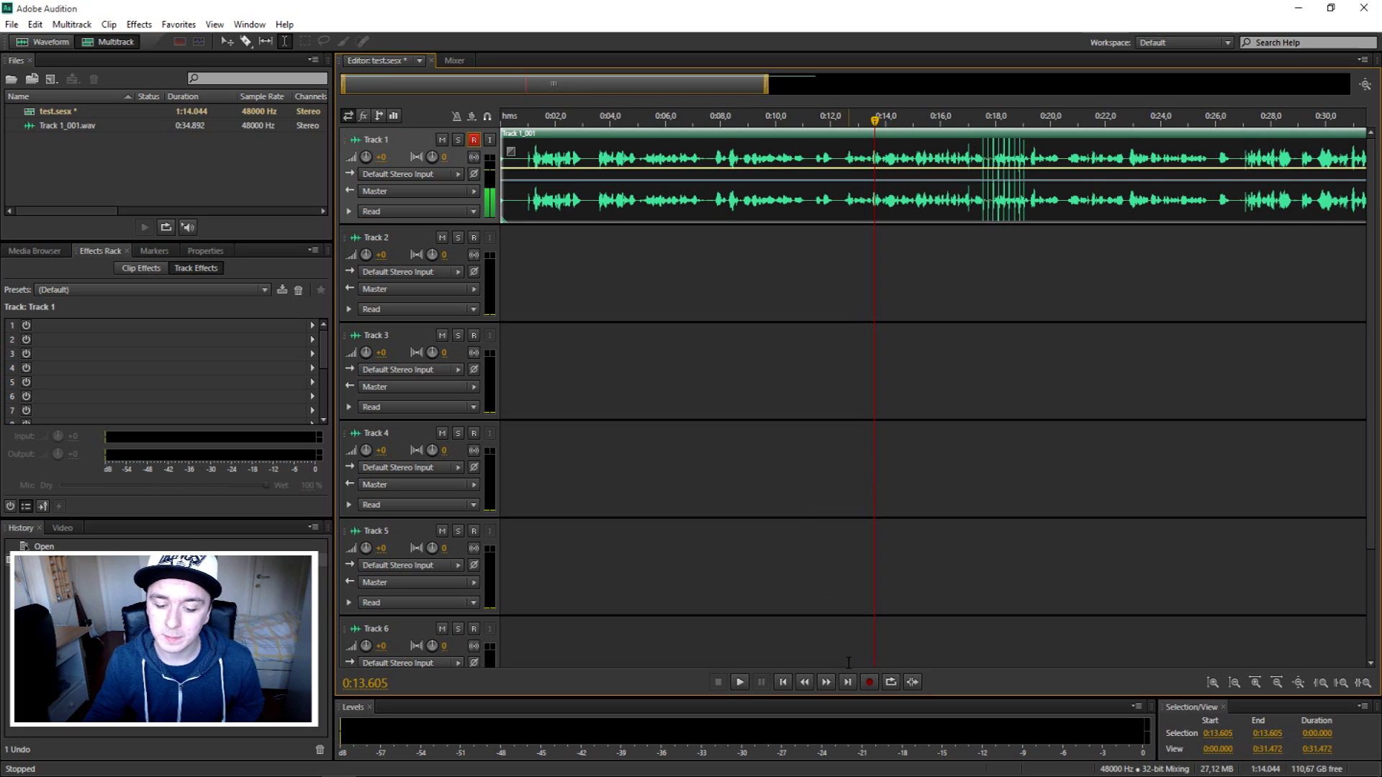